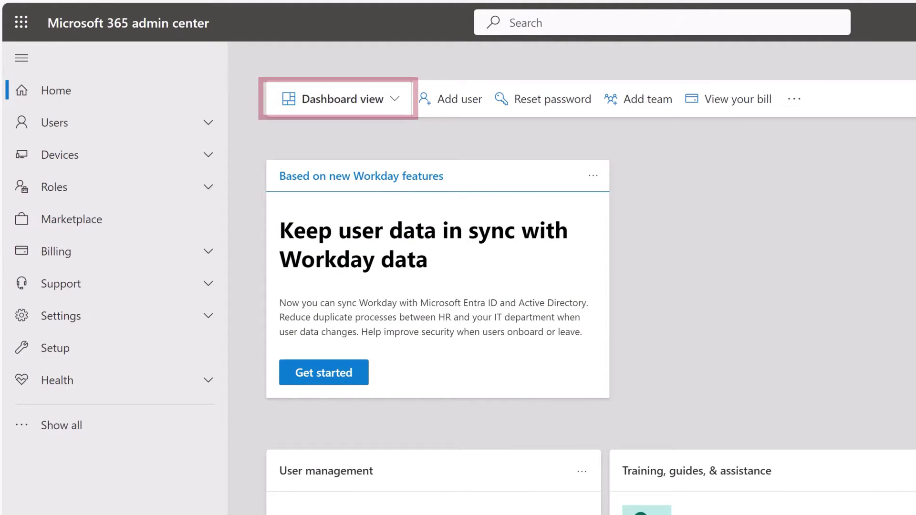
left_click(209, 128)
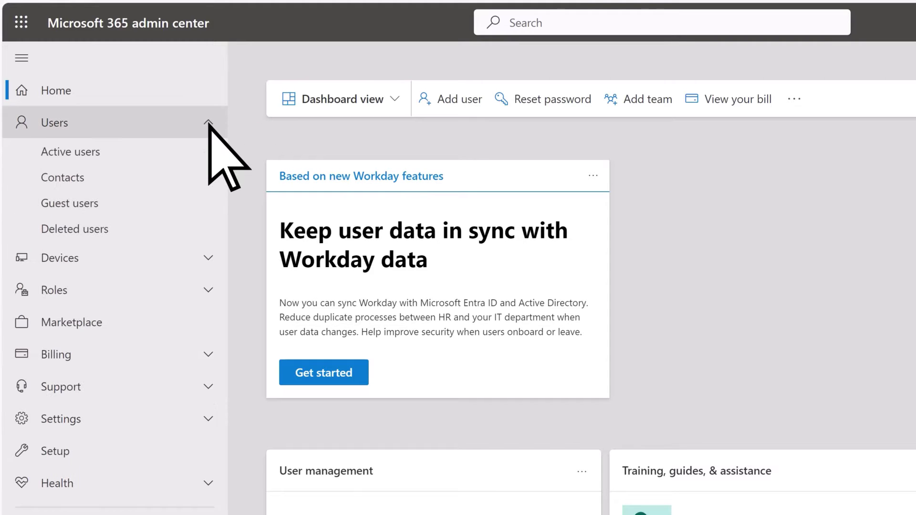
left_click(109, 155)
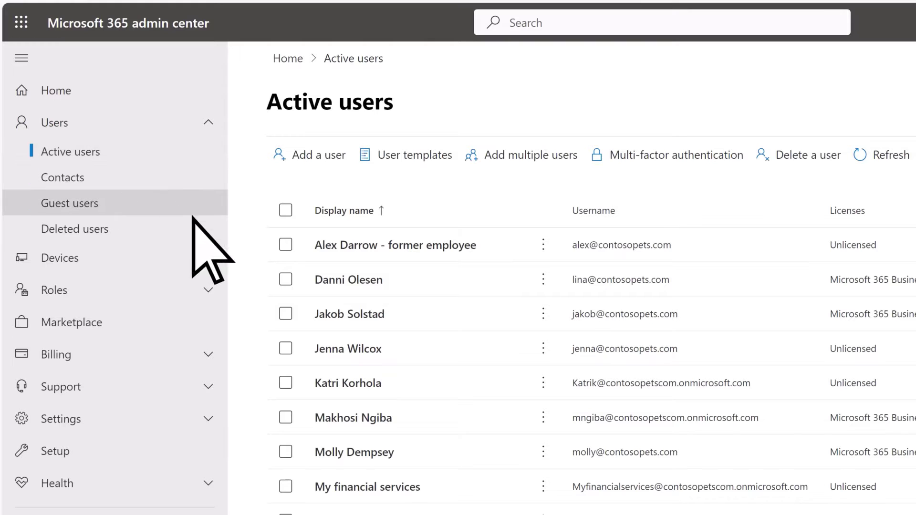
left_click(348, 279)
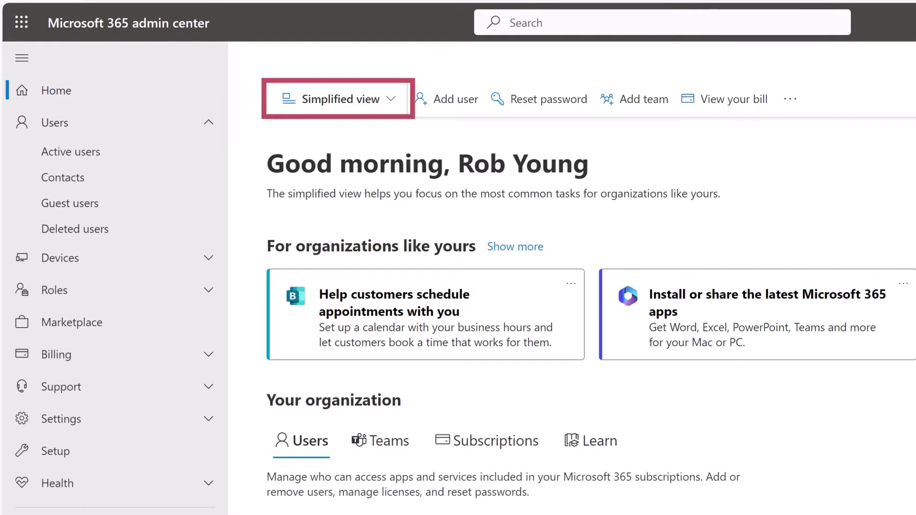
scroll(587, 301, "down", 4)
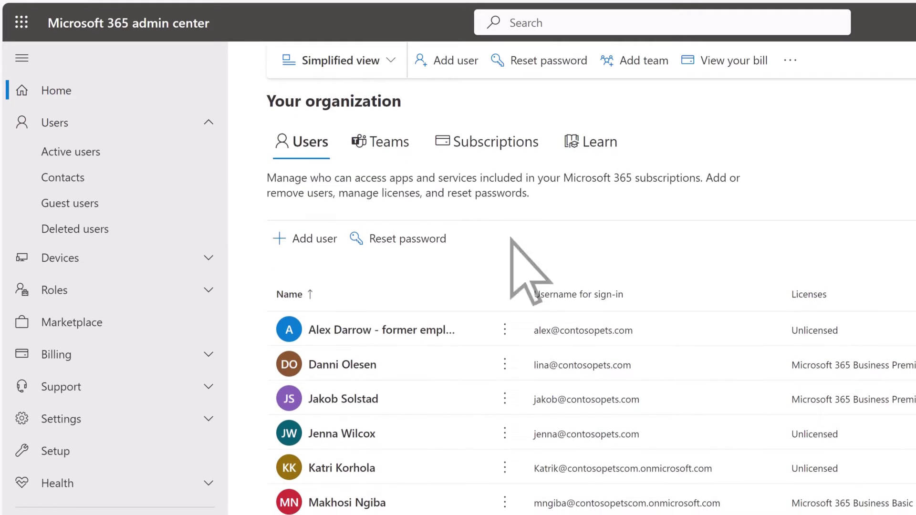
mouse_move(430, 365)
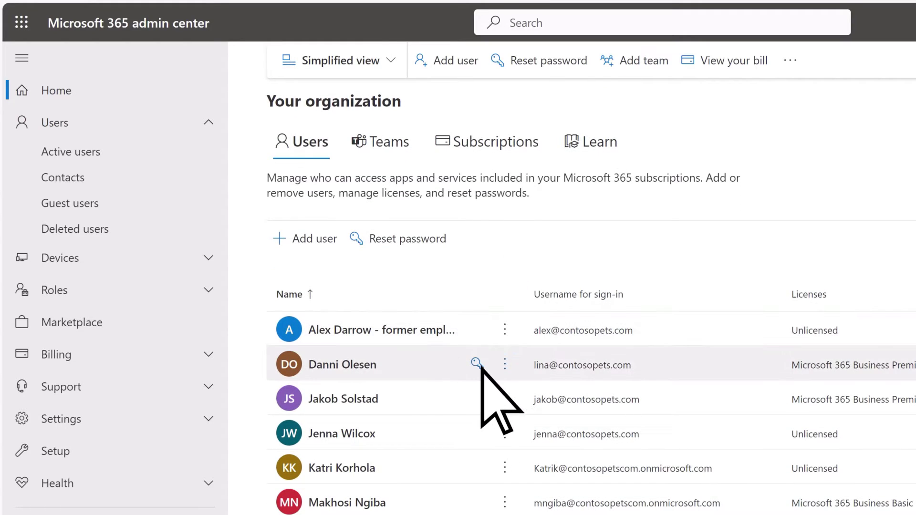
left_click(505, 366)
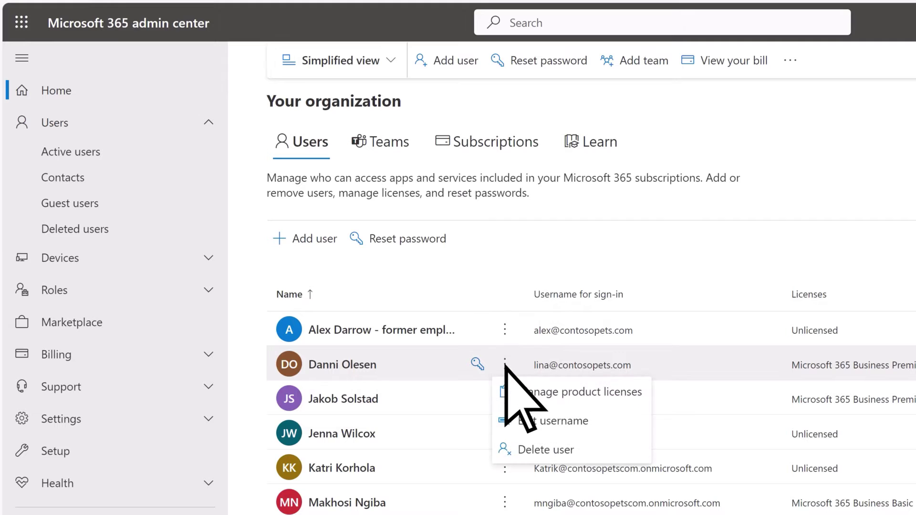
left_click(505, 450)
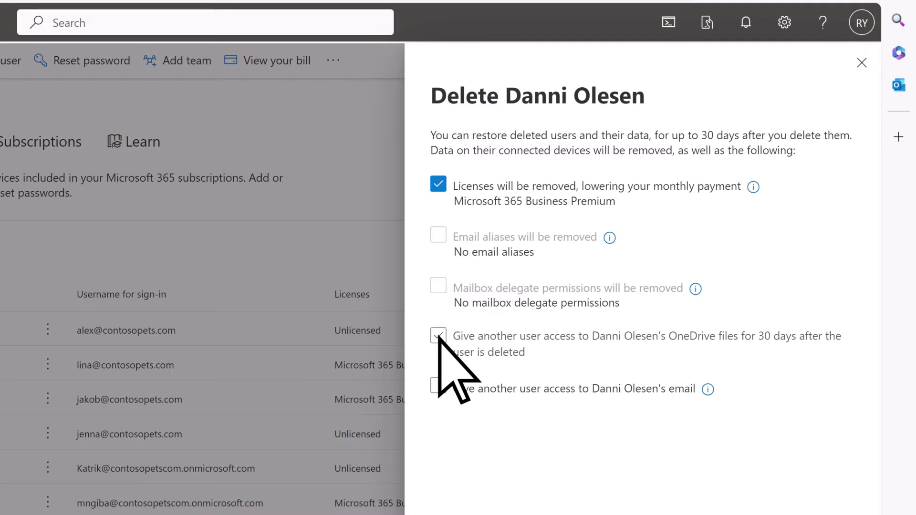
left_click(438, 335)
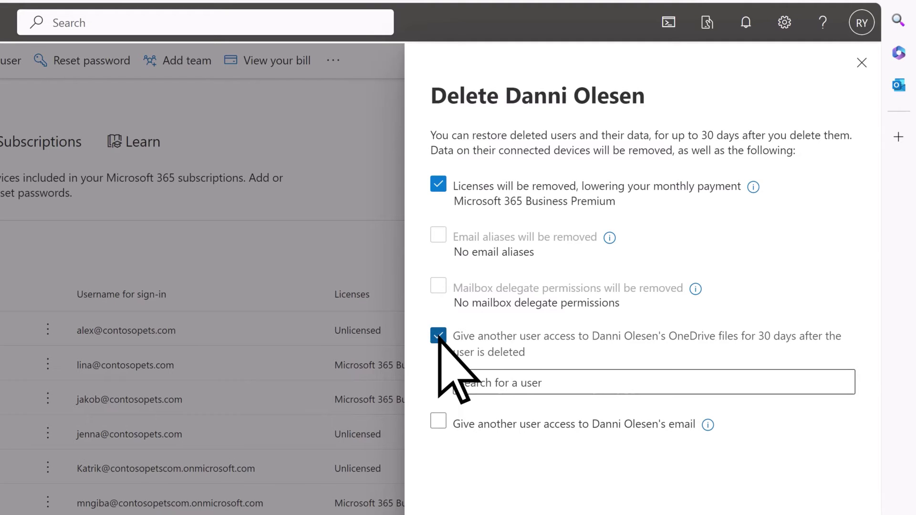
left_click(545, 382)
type("Molly")
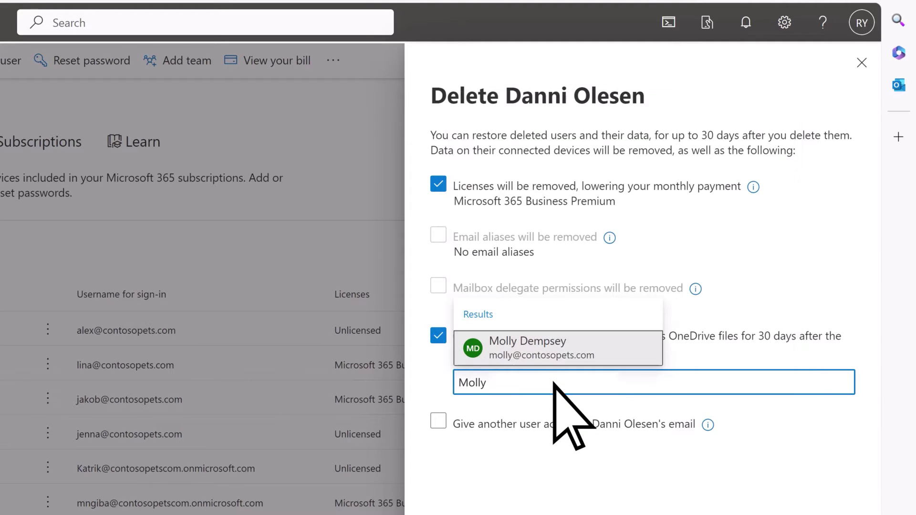
left_click(571, 350)
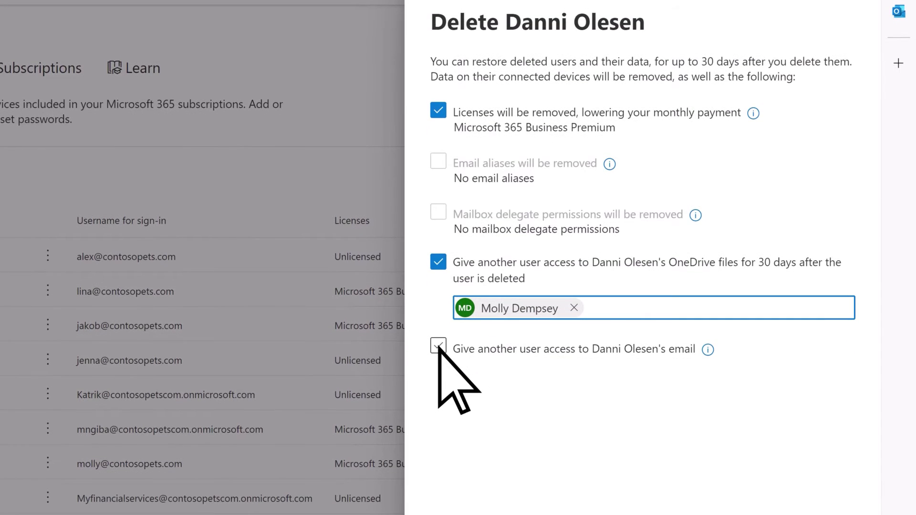
left_click(439, 348)
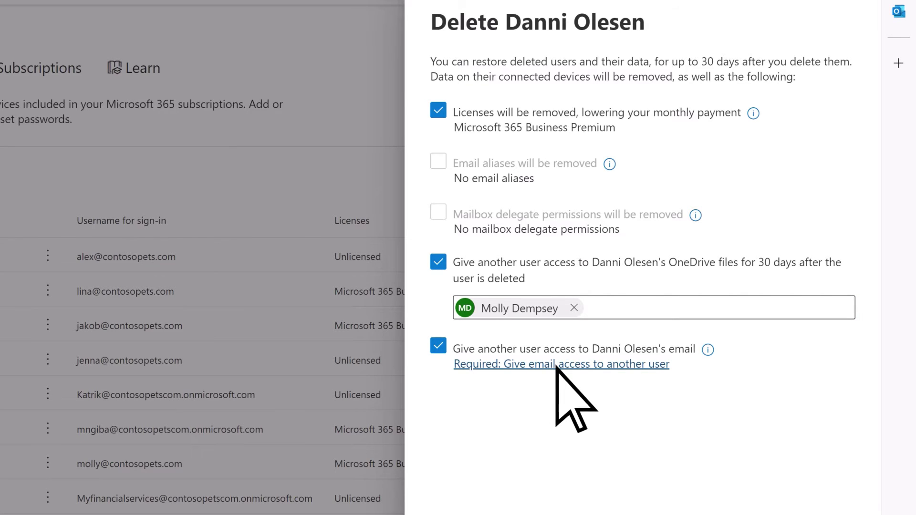
left_click(557, 364)
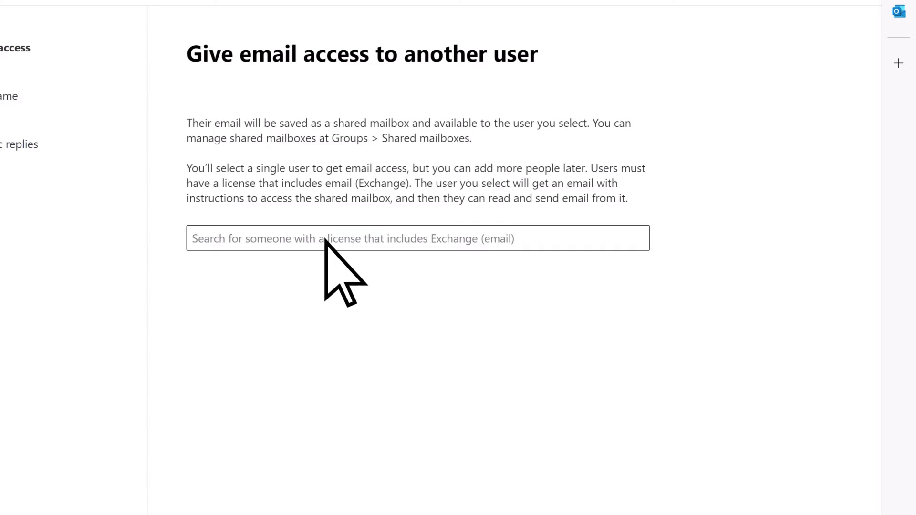
left_click(325, 243)
type("Molly")
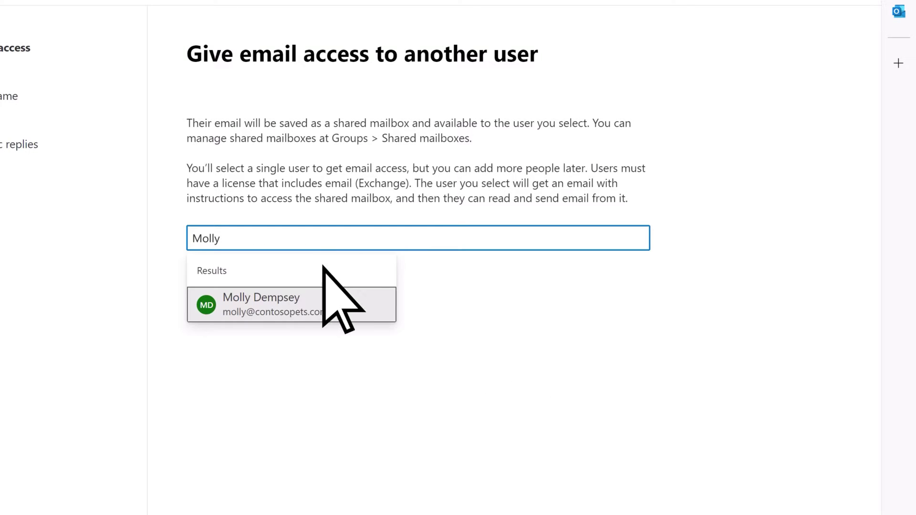
left_click(315, 304)
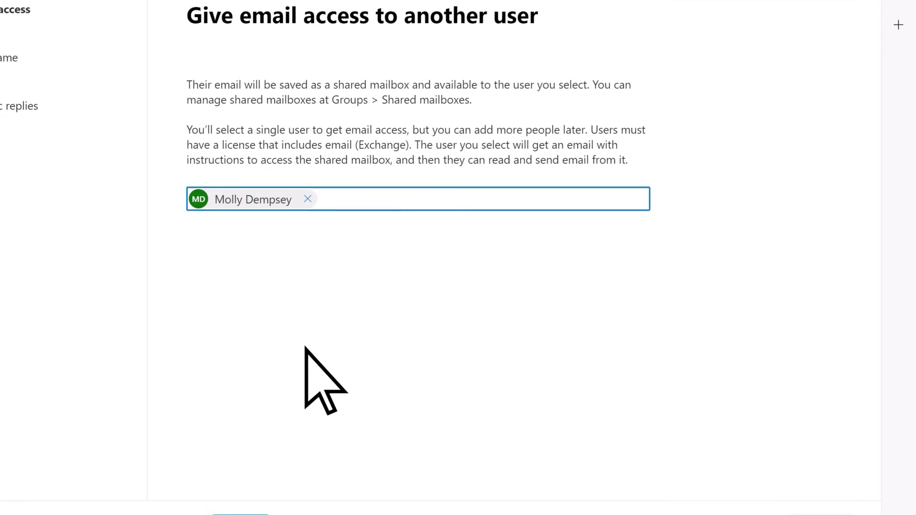
left_click(240, 439)
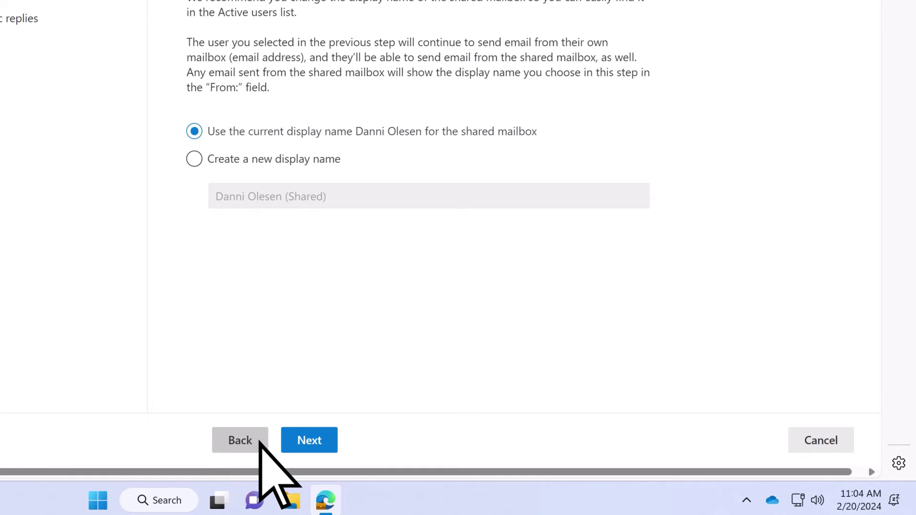
- Give the shared mailbox a new former-employee display name
left_click(195, 159)
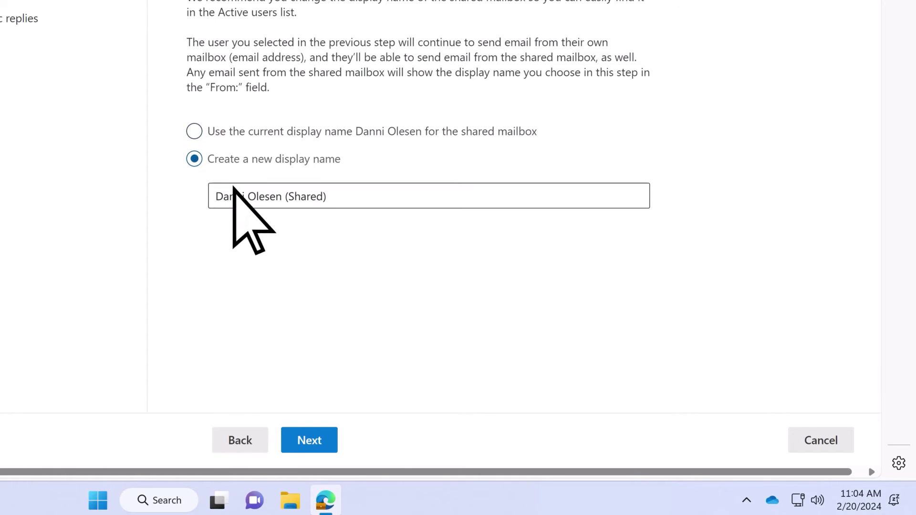
triple_click(266, 198)
type("Danni O")
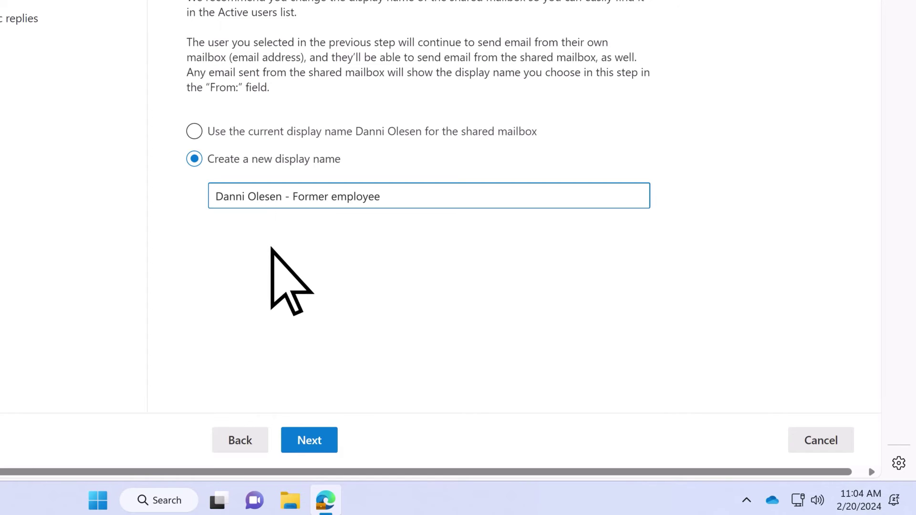
left_click(310, 440)
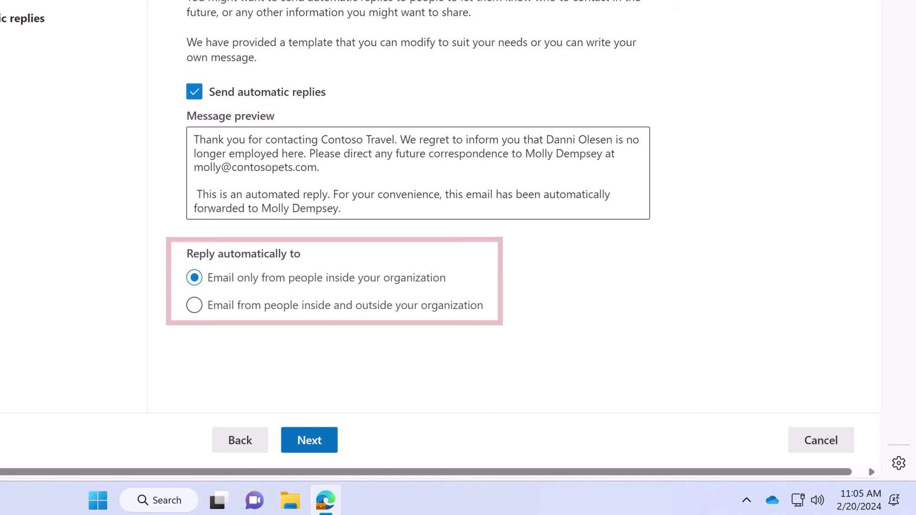
left_click(315, 440)
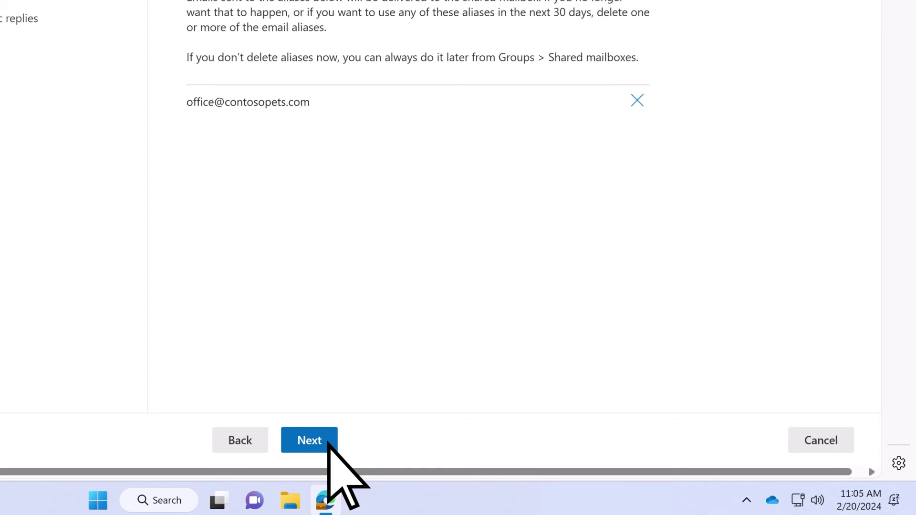
left_click(327, 445)
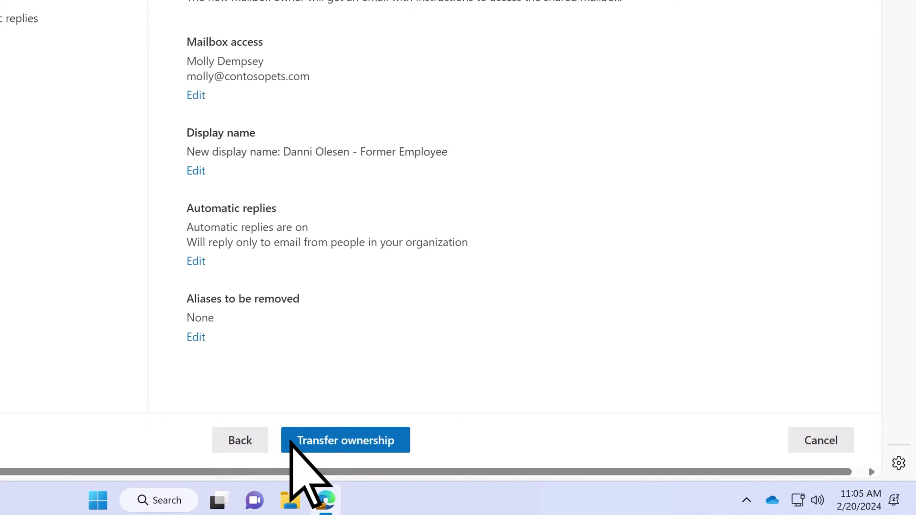
left_click(290, 442)
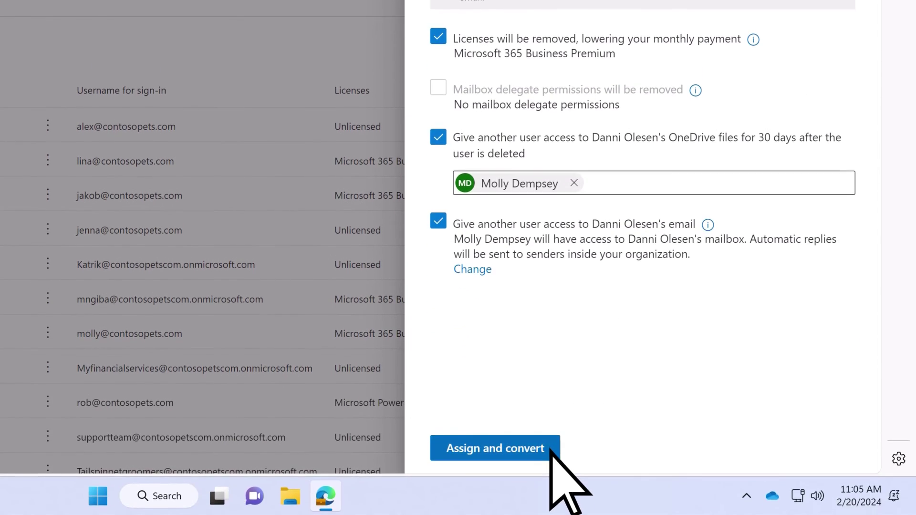
left_click(550, 450)
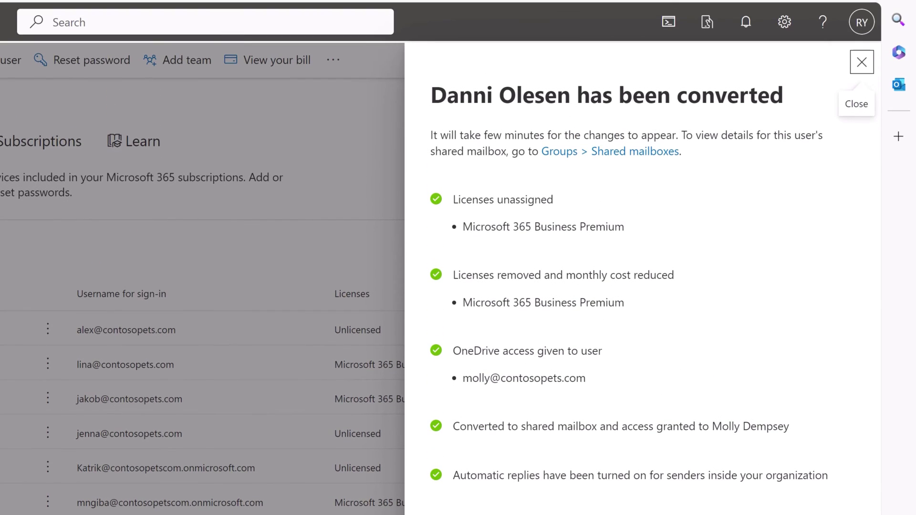
left_click(861, 62)
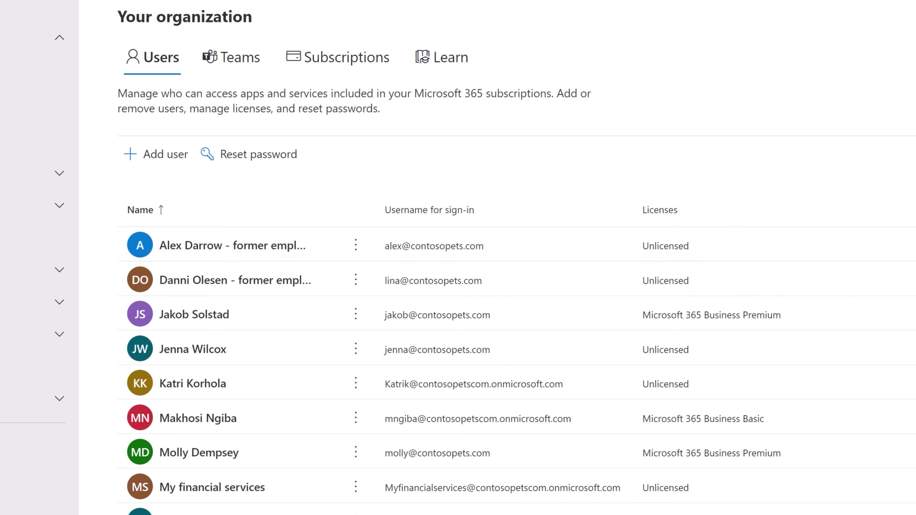
left_click(133, 147)
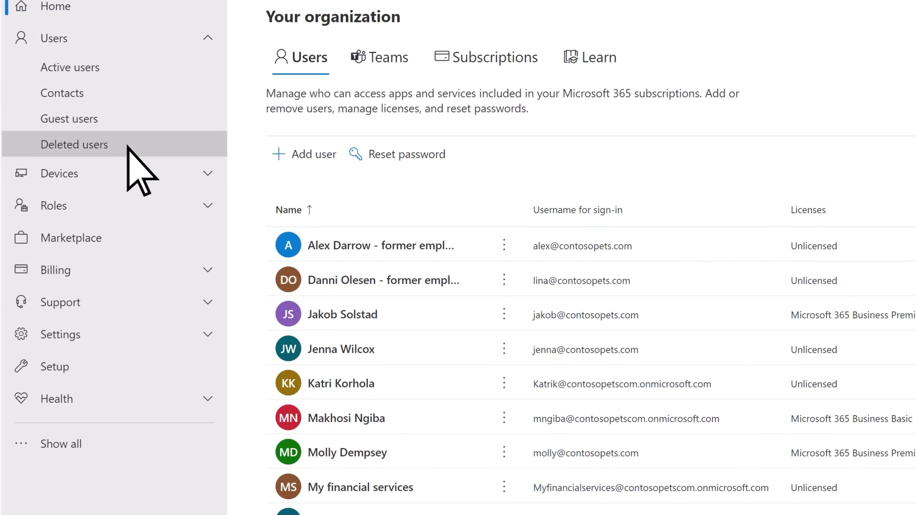
left_click(284, 176)
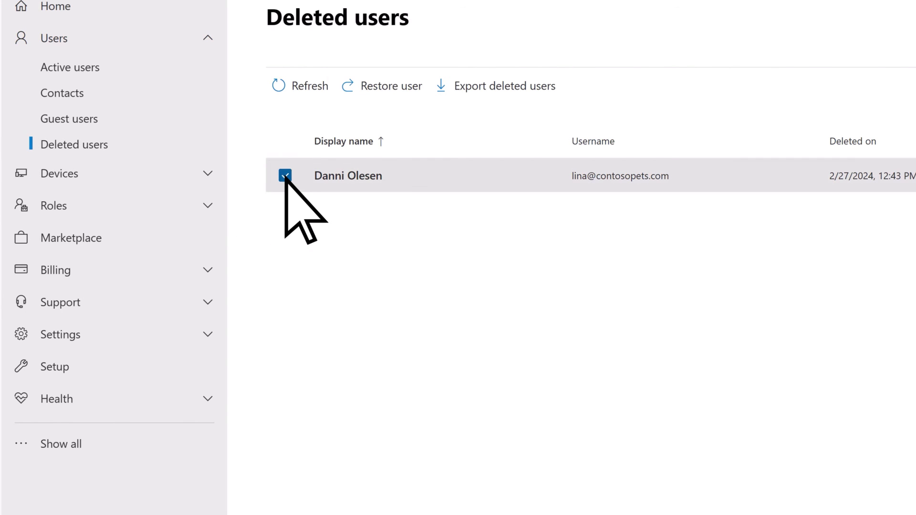